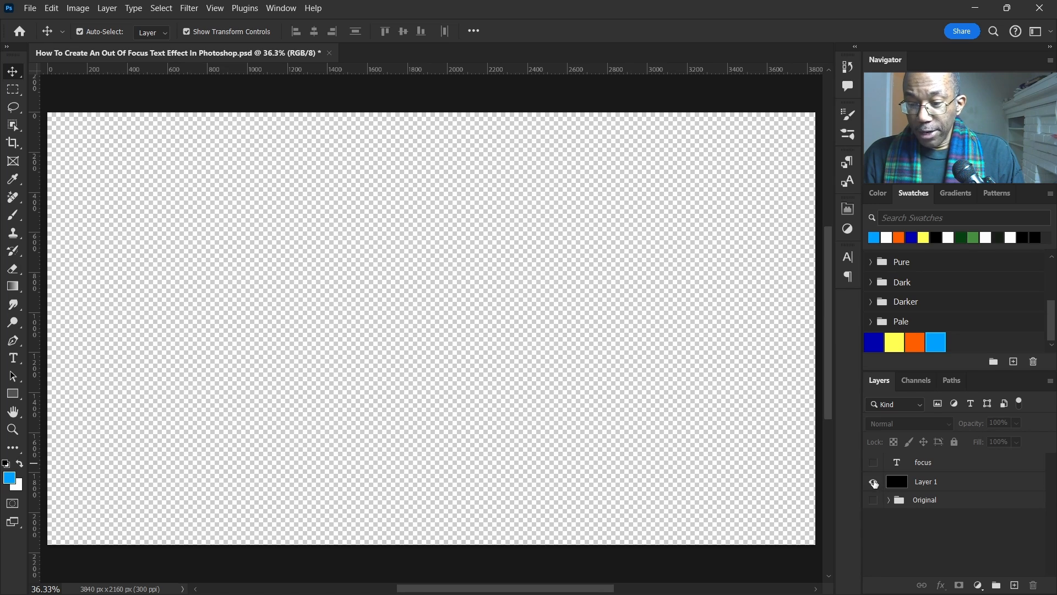
# Step: Show the FOCUS text and black background layers, select the text, and convert it for Smart Filters
pyautogui.click(873, 464)
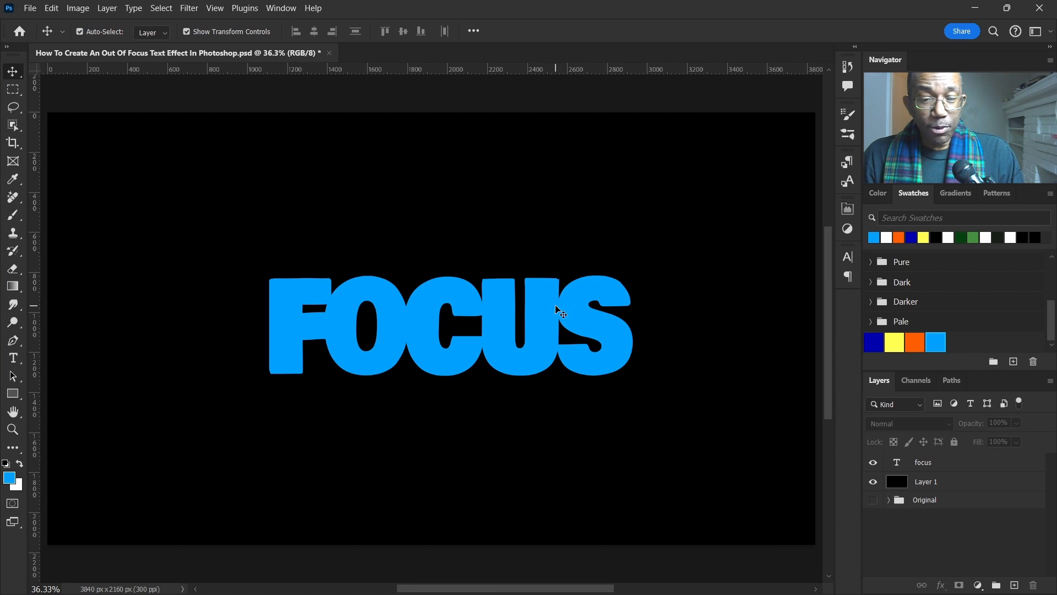
pyautogui.click(587, 306)
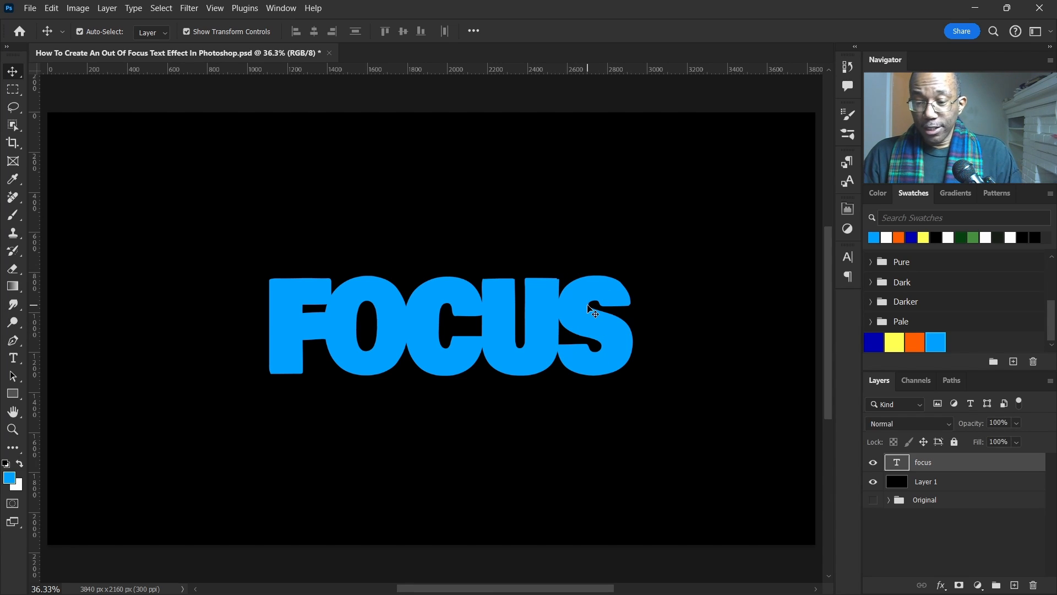
pyautogui.click(190, 10)
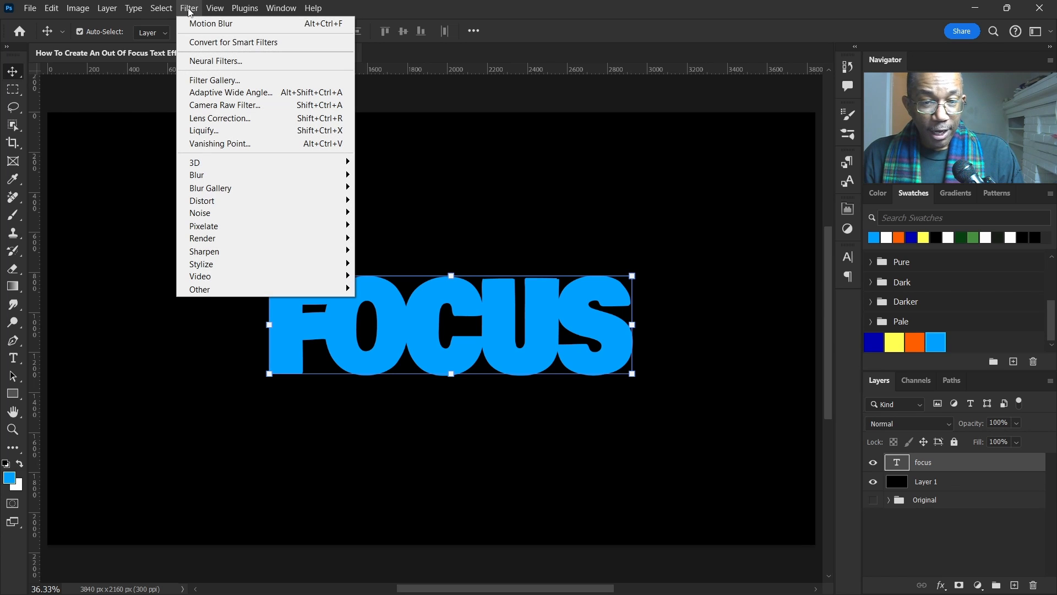
pyautogui.click(217, 44)
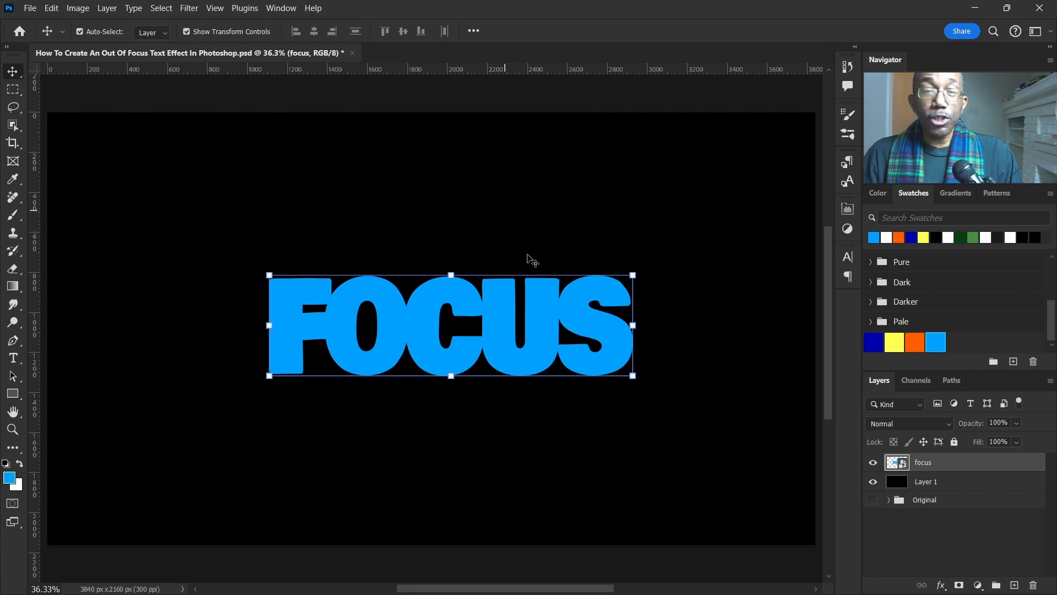
# Step: Apply a Gradient Overlay layer style with the blue-to-teal gradient to the FOCUS layer
pyautogui.doubleClick(952, 464)
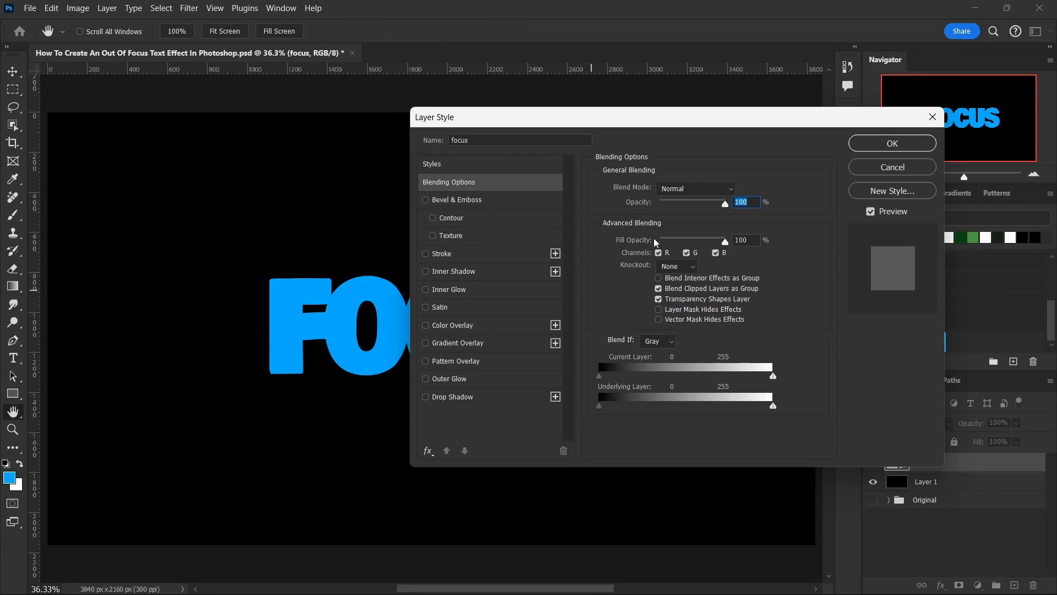
pyautogui.click(427, 344)
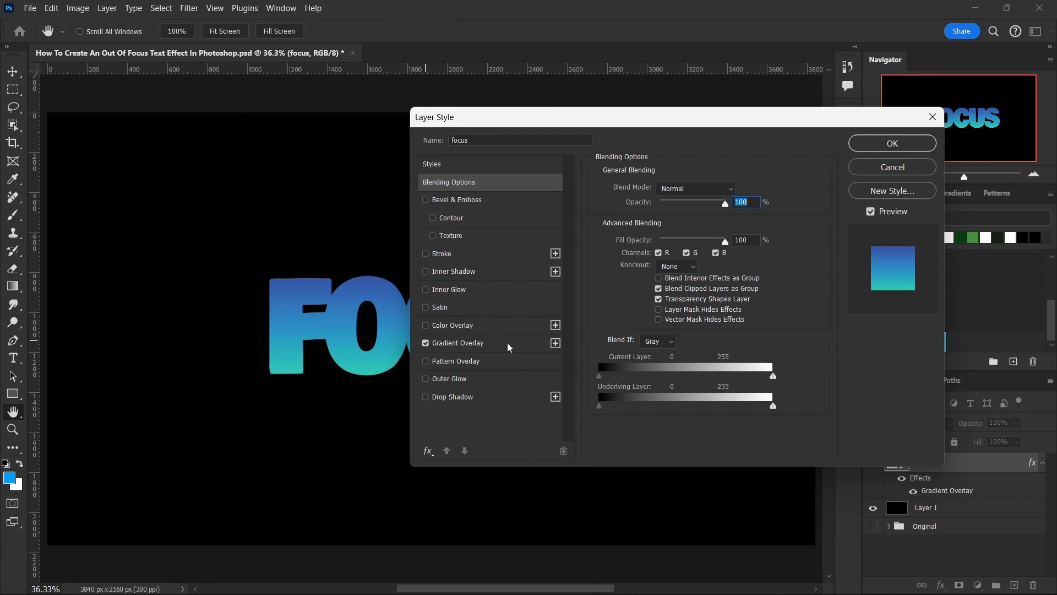
pyautogui.moveTo(704, 122); pyautogui.dragTo(752, 104)
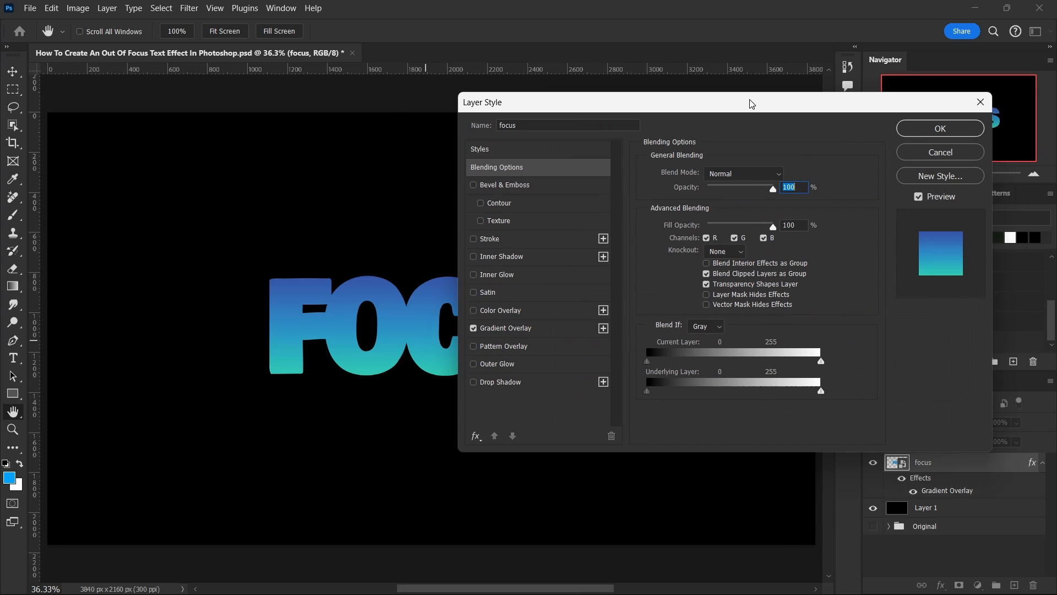
pyautogui.click(545, 329)
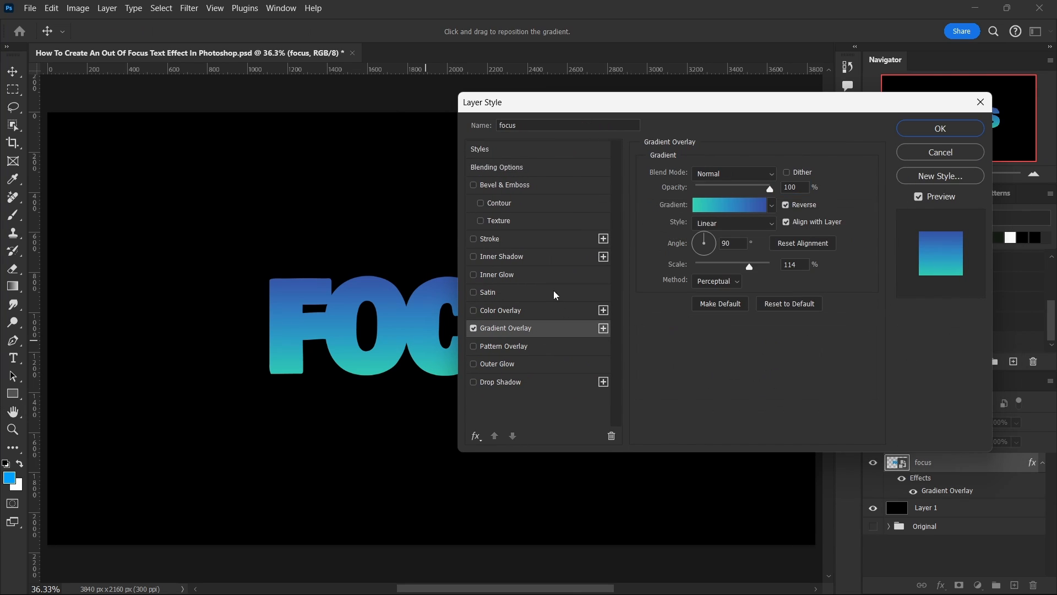
pyautogui.click(728, 208)
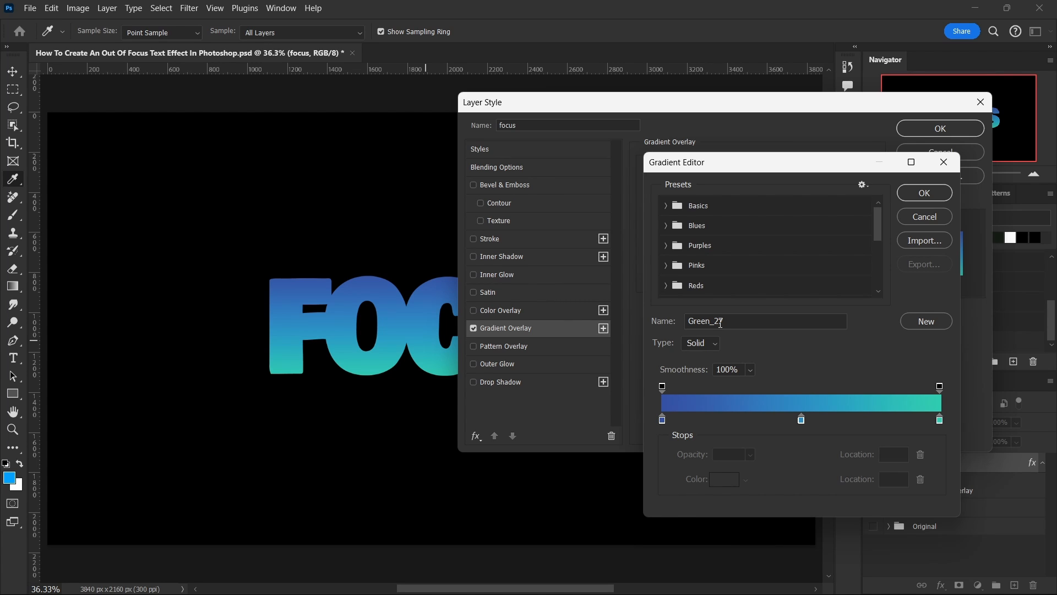
pyautogui.click(924, 194)
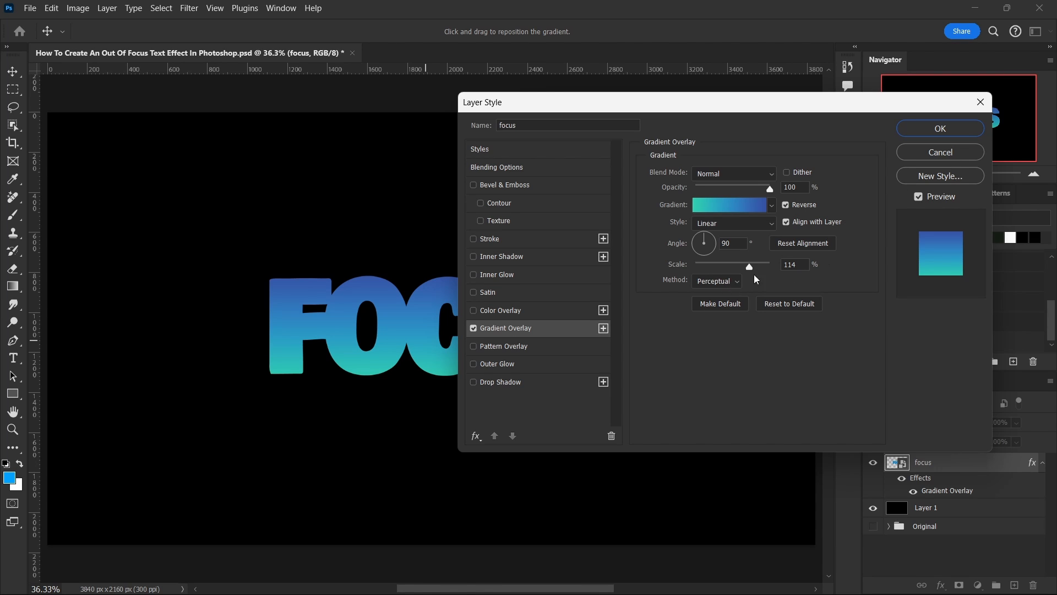
pyautogui.click(940, 128)
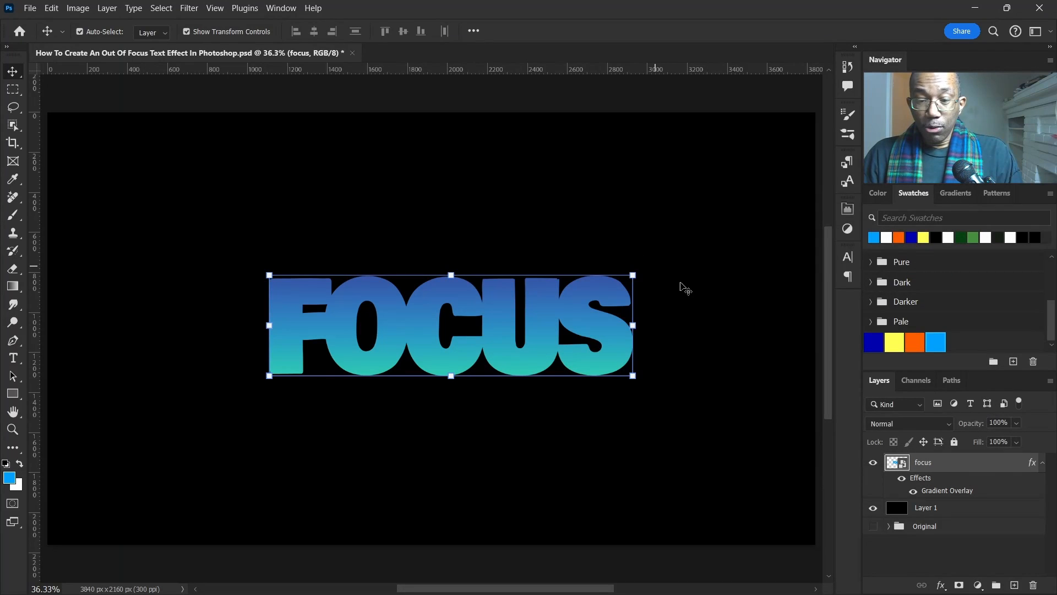
# Step: Warp the FOCUS text into a curving, slanted shape by pulling the top and bottom handles, then commit
pyautogui.click(1043, 462)
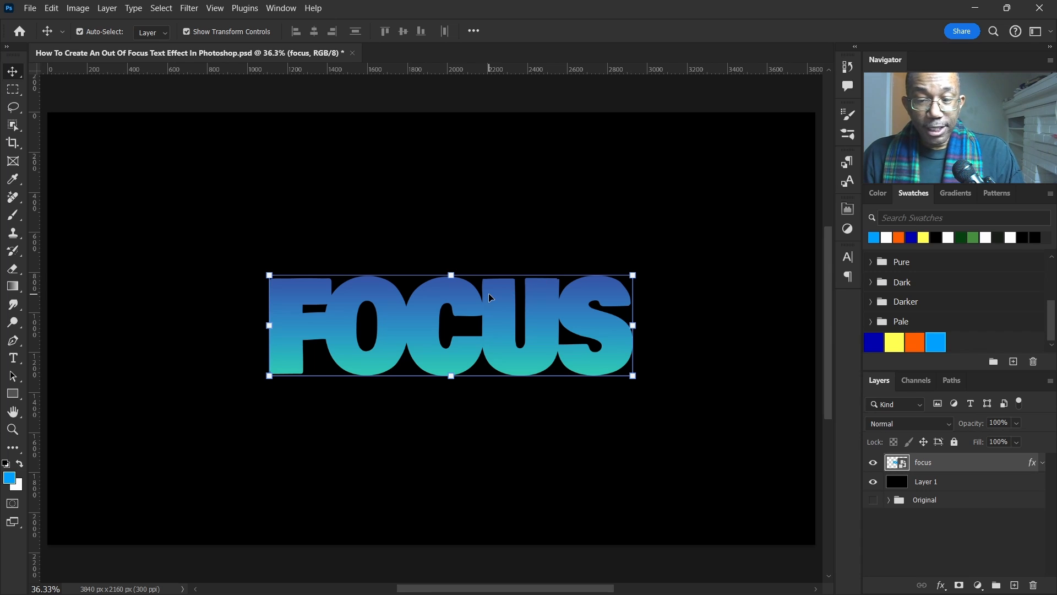
pyautogui.click(52, 8)
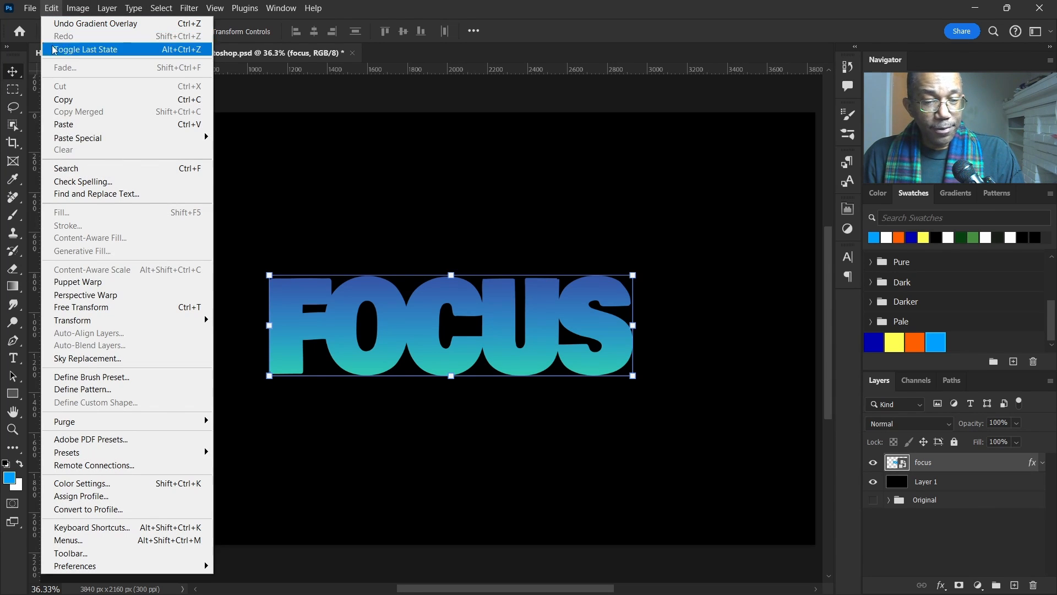
pyautogui.moveTo(106, 321)
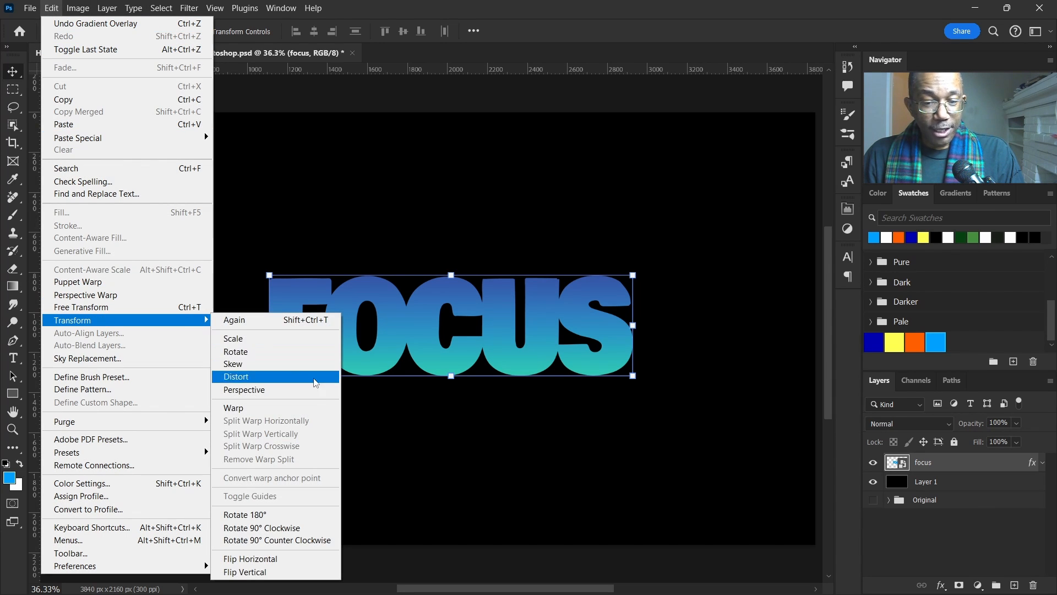
pyautogui.click(323, 412)
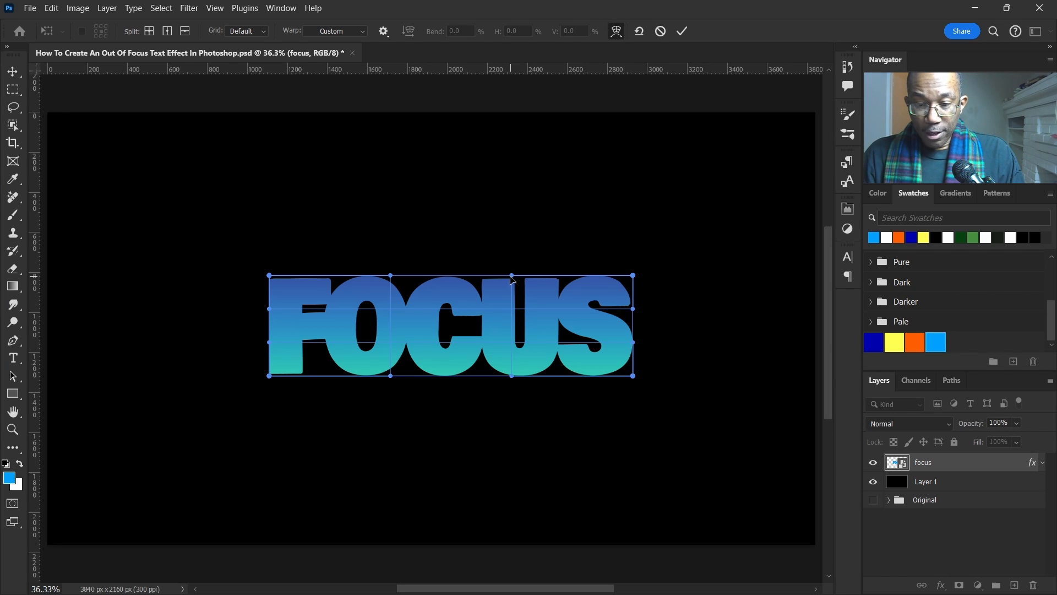
pyautogui.moveTo(514, 278); pyautogui.dragTo(543, 134)
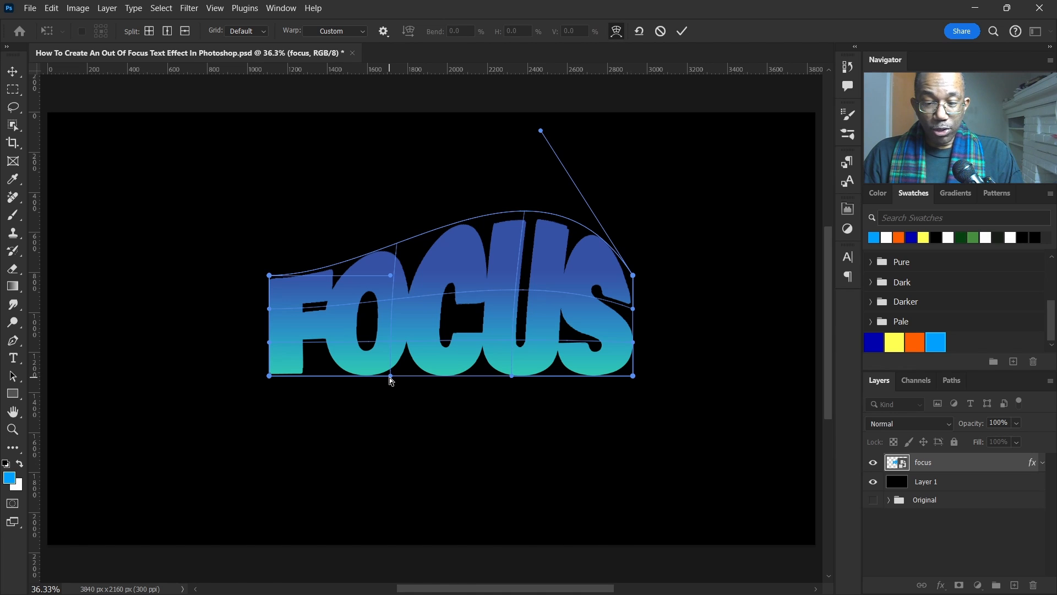
pyautogui.moveTo(390, 379); pyautogui.dragTo(297, 506)
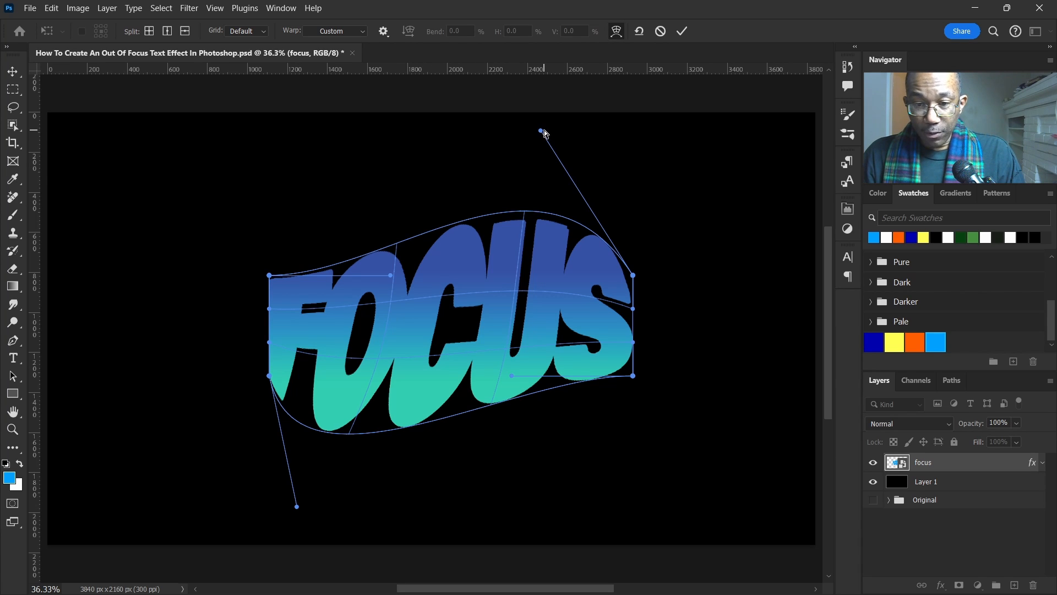
pyautogui.moveTo(543, 133); pyautogui.dragTo(559, 128)
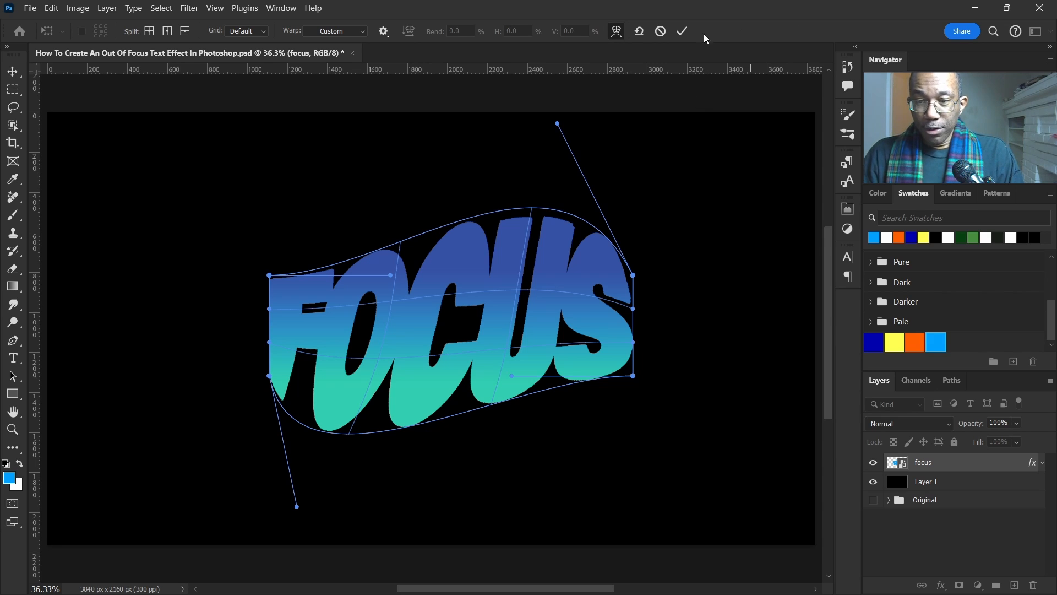
pyautogui.click(681, 32)
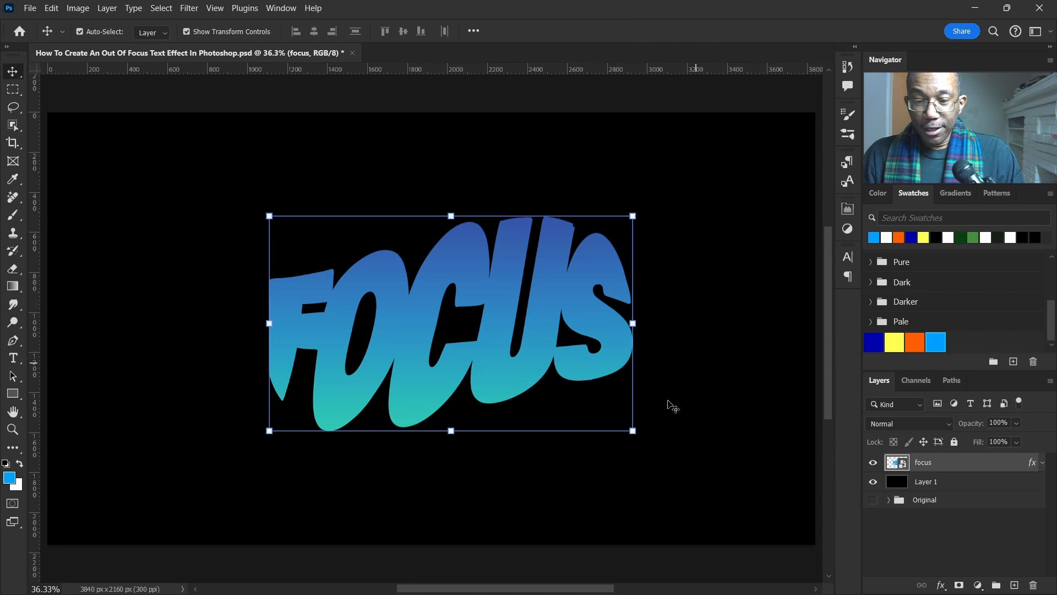
# Step: Duplicate the FOCUS layer
pyautogui.scroll(-2, 432, 377)
pyautogui.scroll(1, 498, 387)
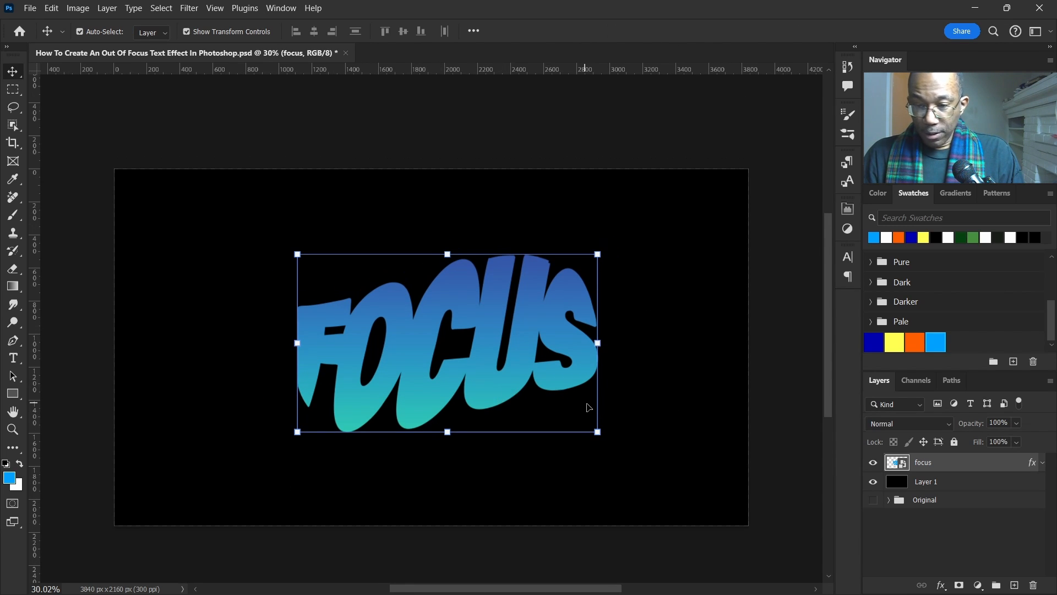
pyautogui.hscroll(-1, 588, 408)
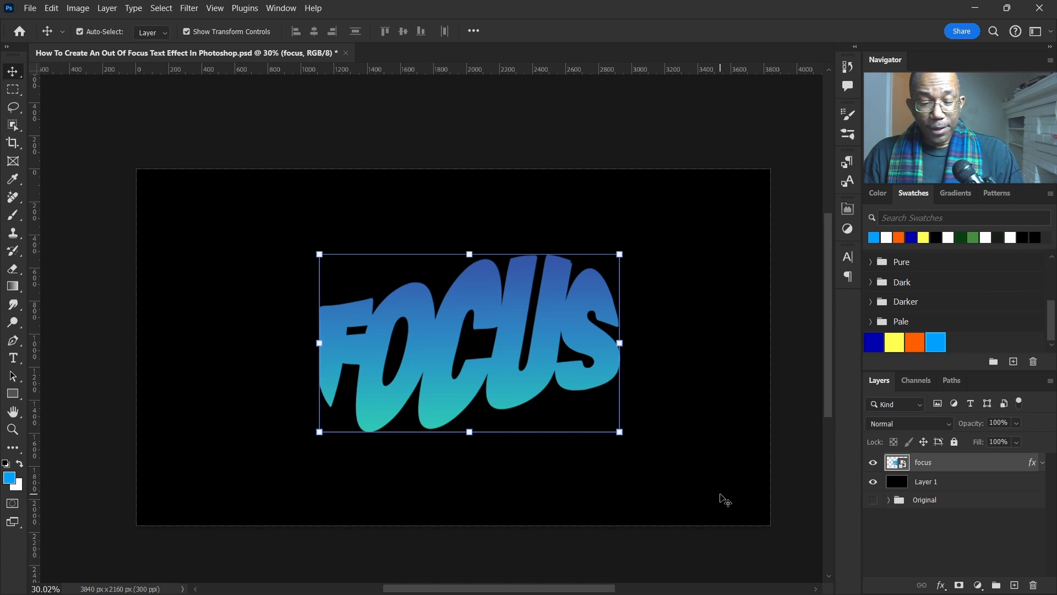
pyautogui.hotkey('ctrl', 'j')
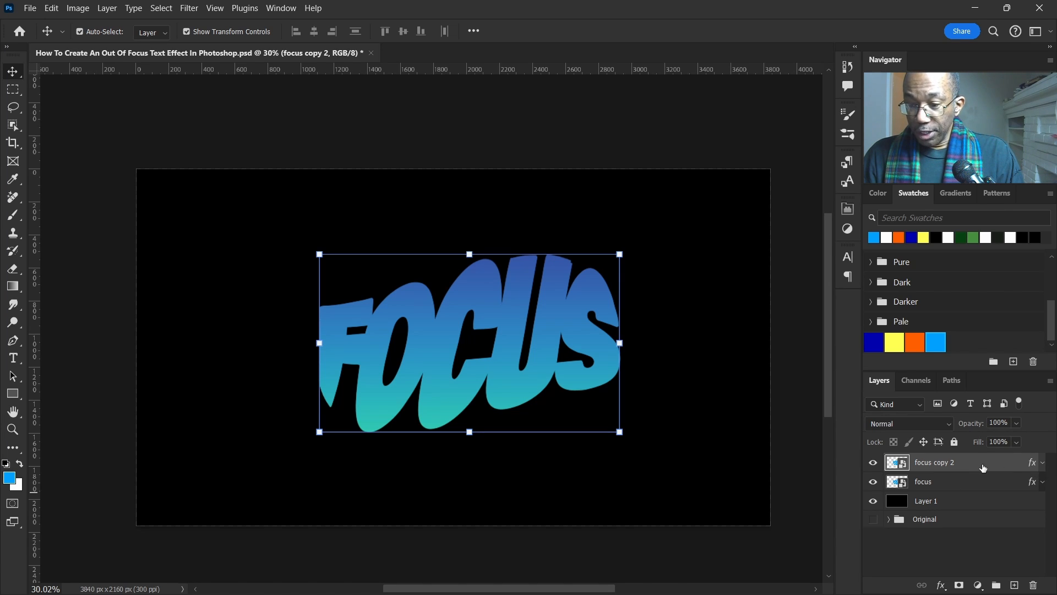
# Step: Apply a Motion Blur with a 90° angle and 992 pixels distance to the duplicate layer
pyautogui.click(190, 9)
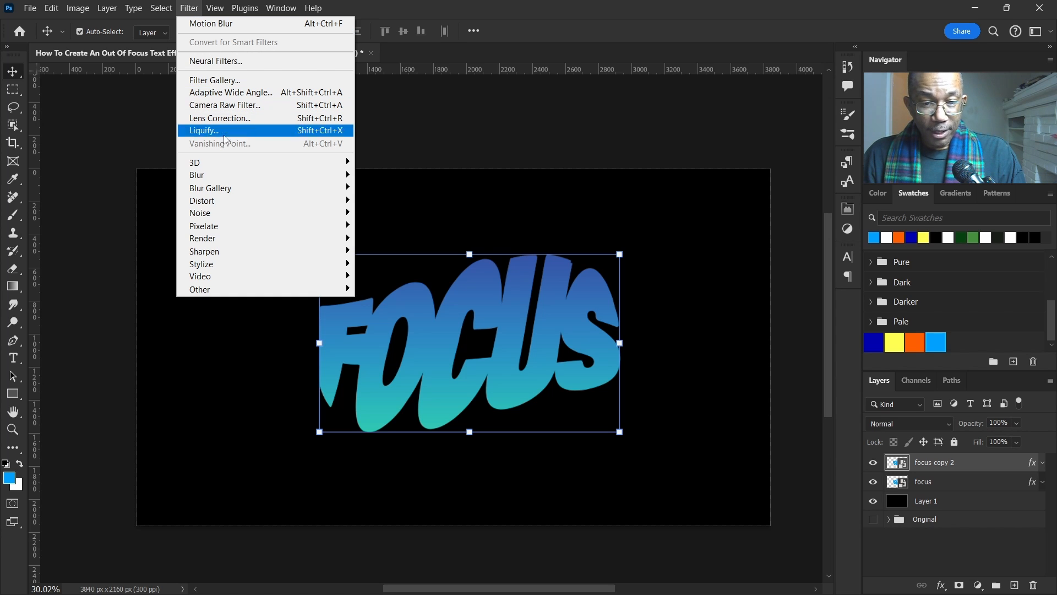
pyautogui.moveTo(242, 175)
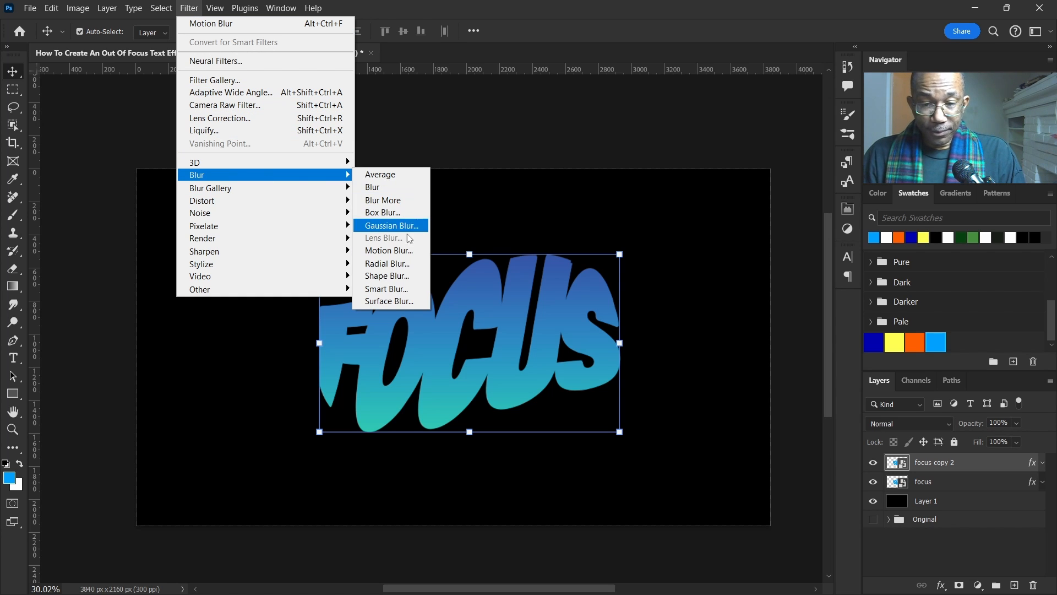
pyautogui.click(408, 251)
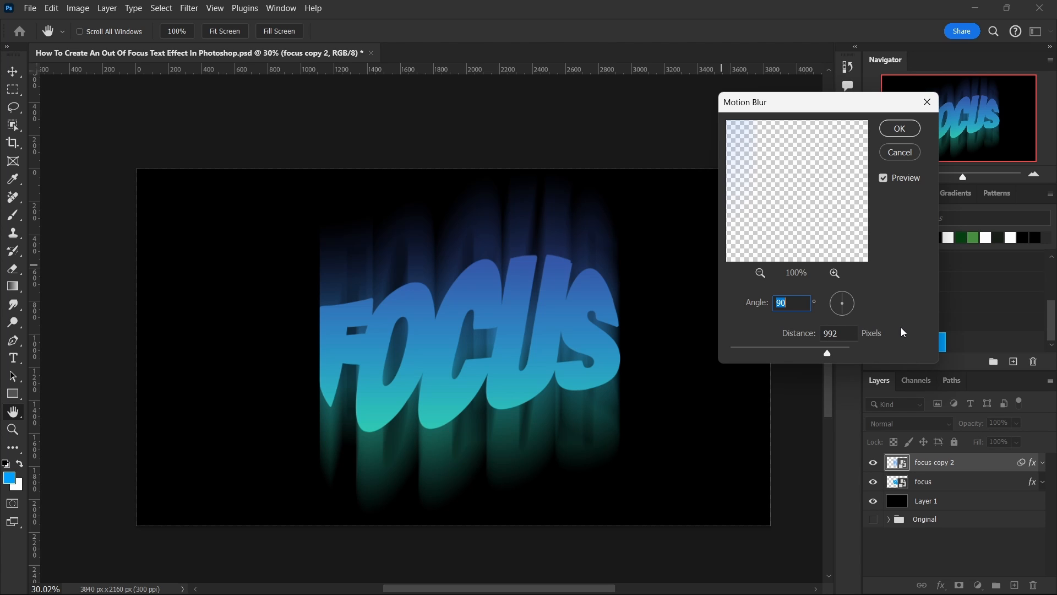
pyautogui.click(900, 129)
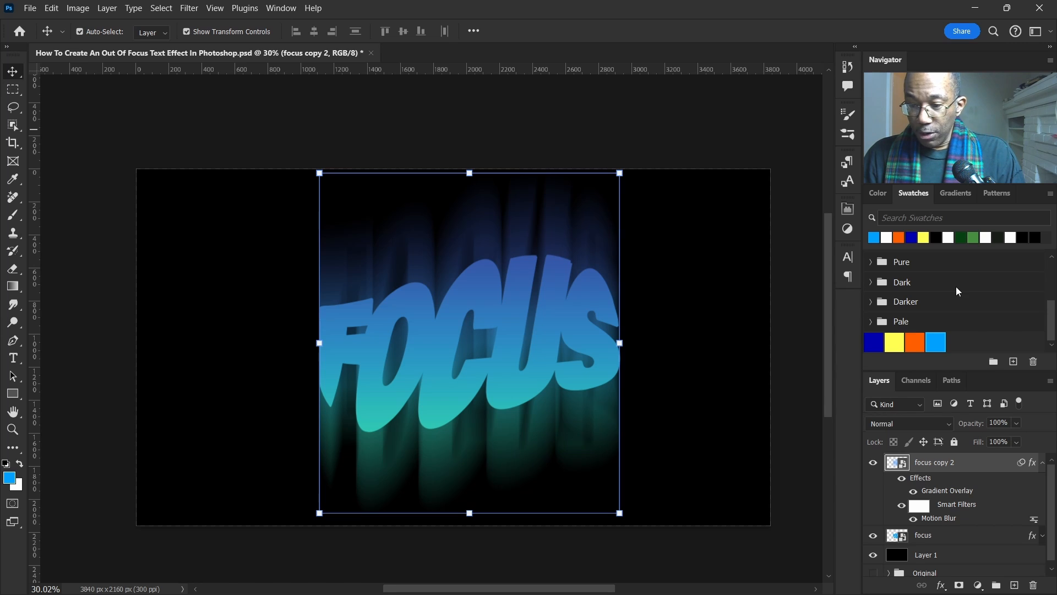
# Step: Move the blurred copy below the original FOCUS layer
pyautogui.click(1044, 464)
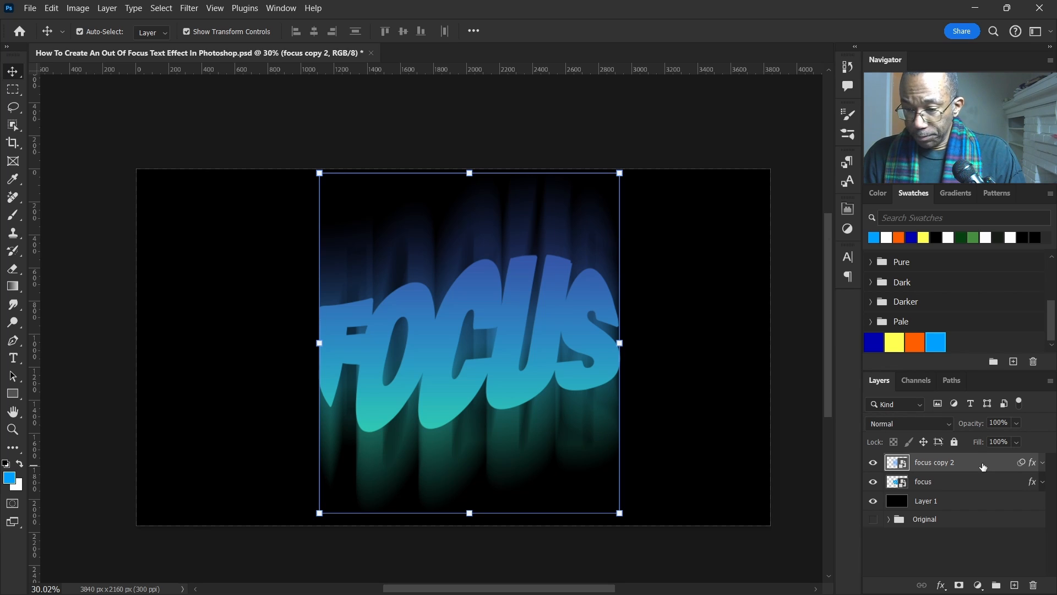
pyautogui.moveTo(984, 468); pyautogui.dragTo(987, 489)
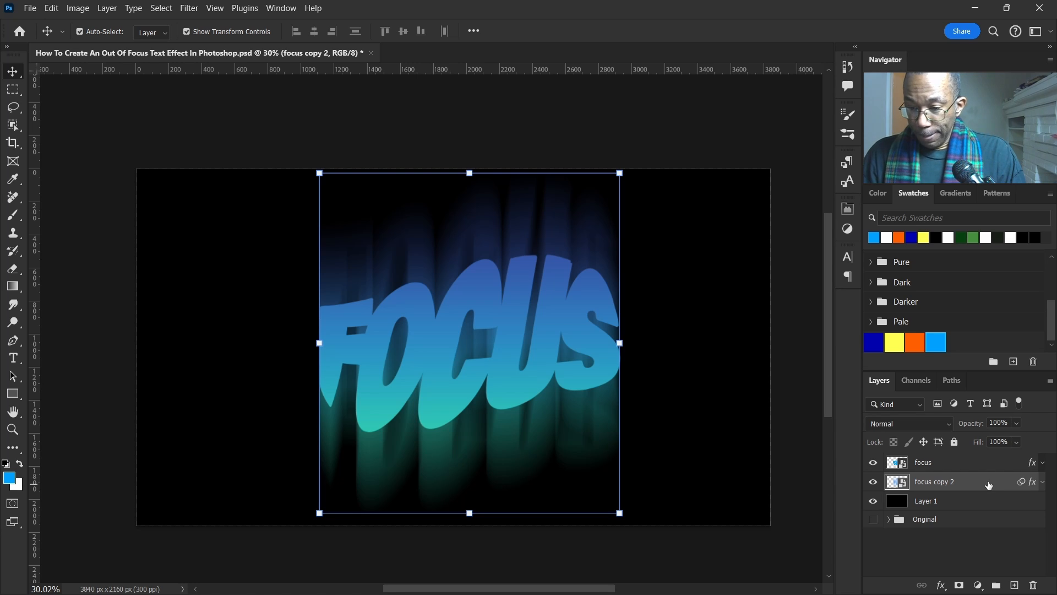
# Step: Add a layer mask to the original FOCUS layer and draw a vertical gradient from below the text to its top
pyautogui.click(949, 464)
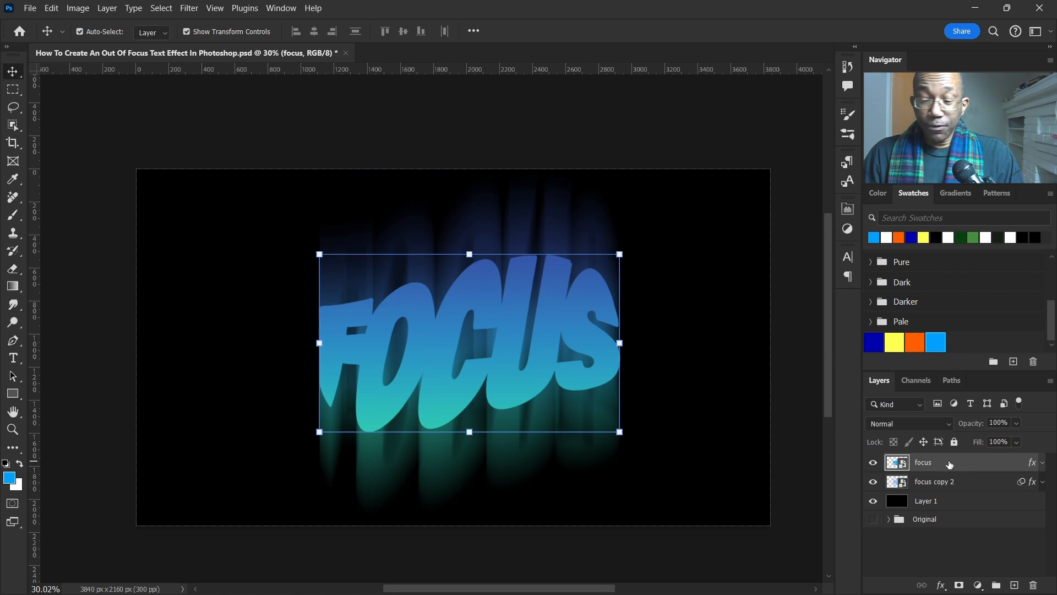
pyautogui.click(960, 585)
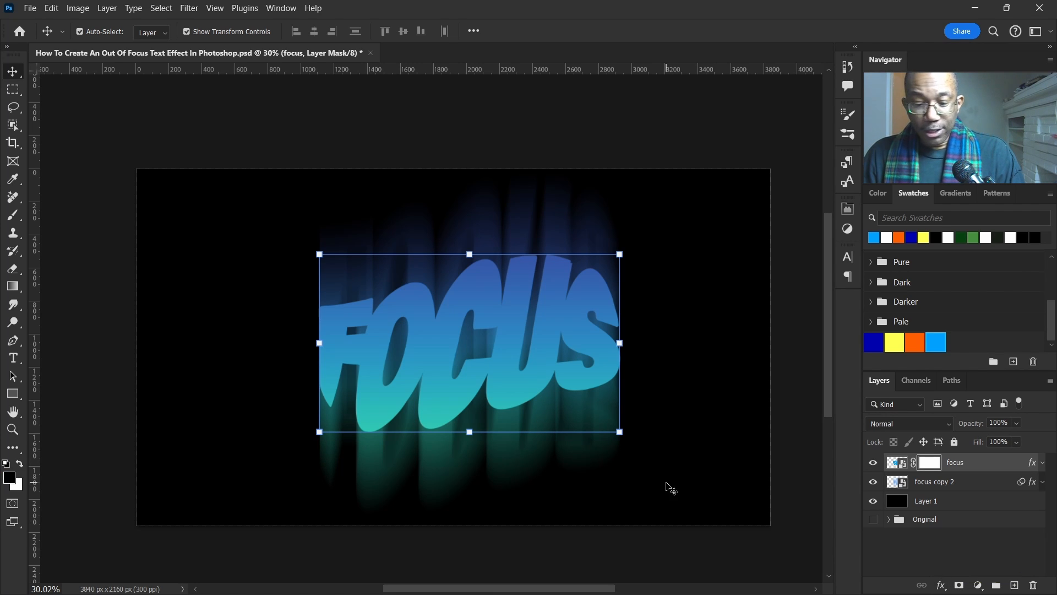
pyautogui.press('g')
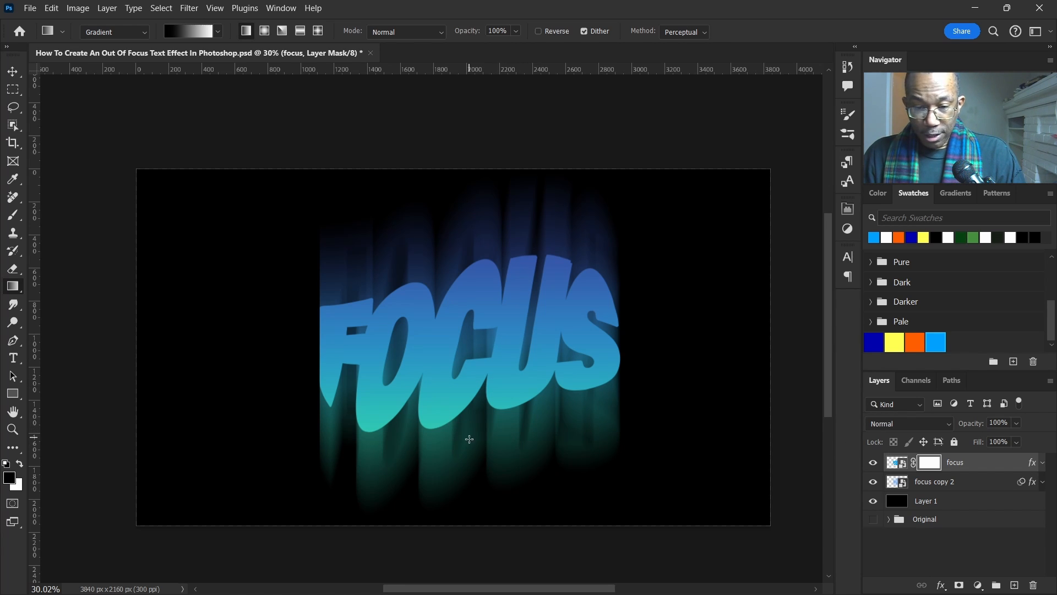
pyautogui.moveTo(464, 442); pyautogui.dragTo(488, 256)
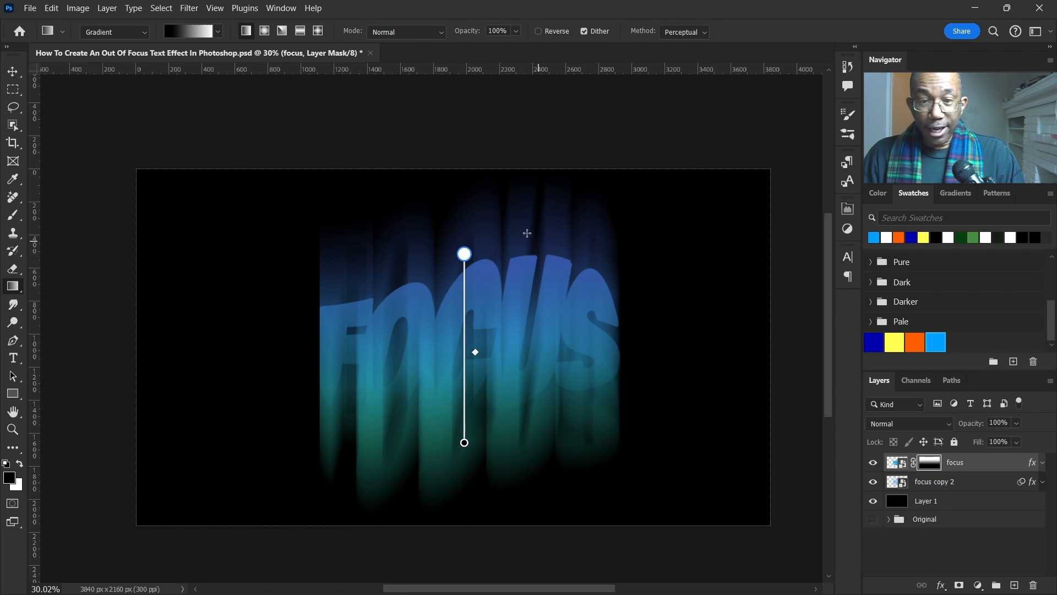
pyautogui.click(12, 72)
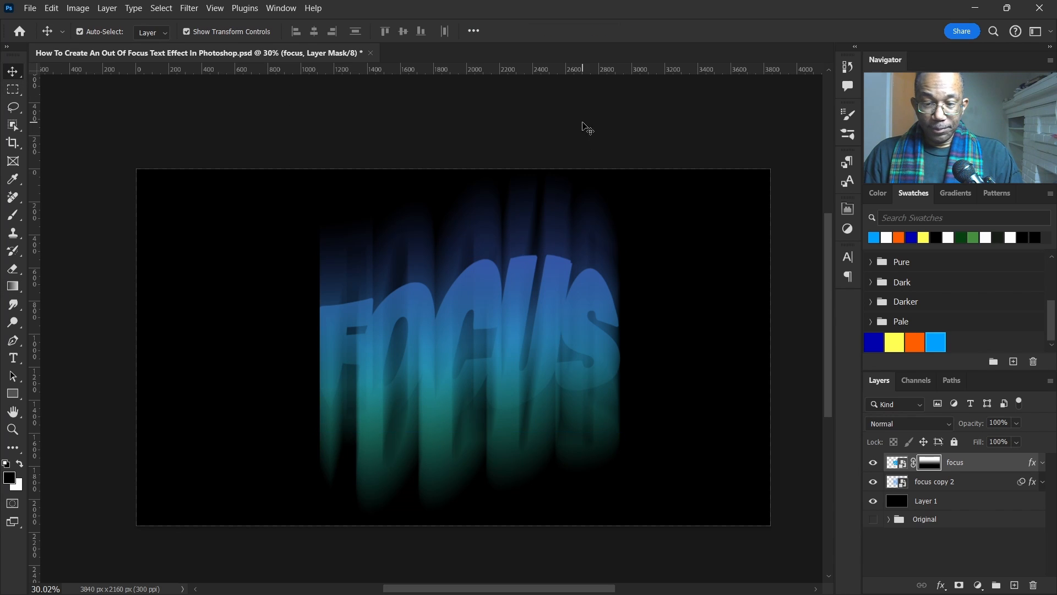
# Step: Add a Solid Color fill layer above the black background layer, set to dark blue #0d212c
pyautogui.click(582, 123)
pyautogui.scroll(-1, 550, 387)
pyautogui.scroll(2, 510, 372)
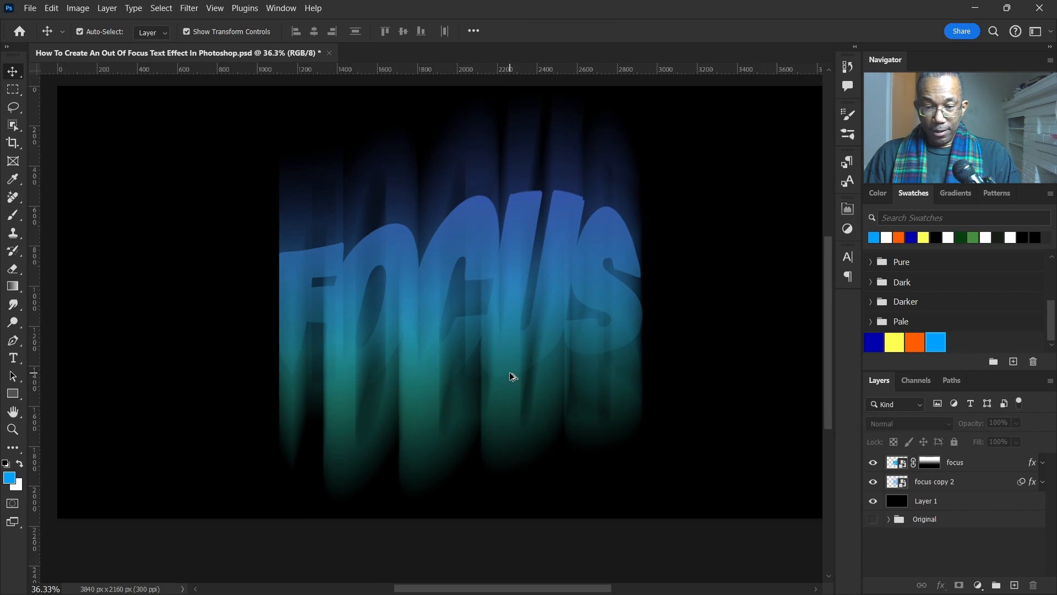
pyautogui.scroll(2, 509, 372)
pyautogui.scroll(-4, 509, 372)
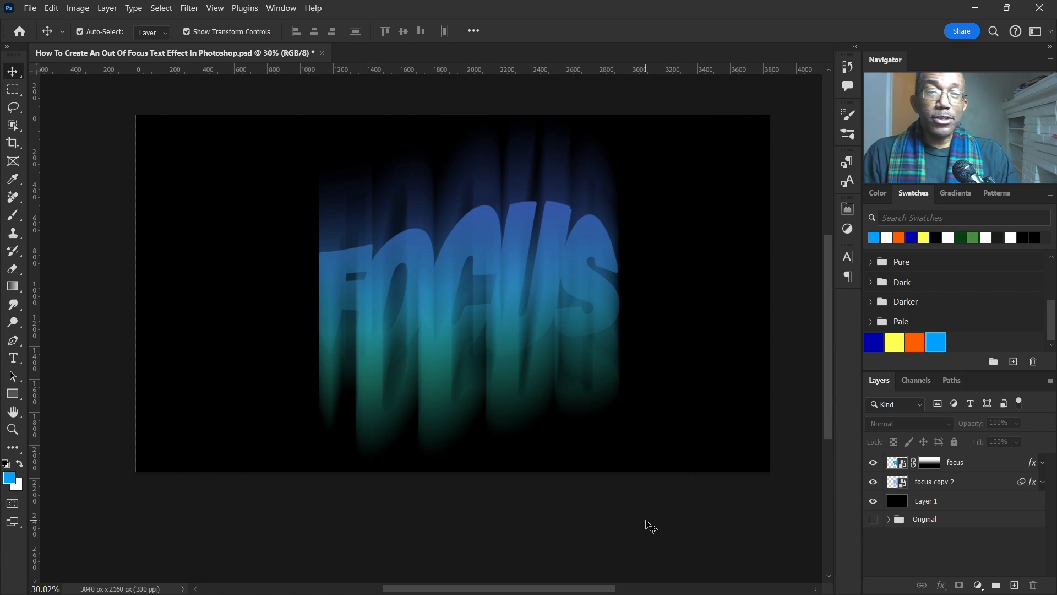
pyautogui.click(964, 503)
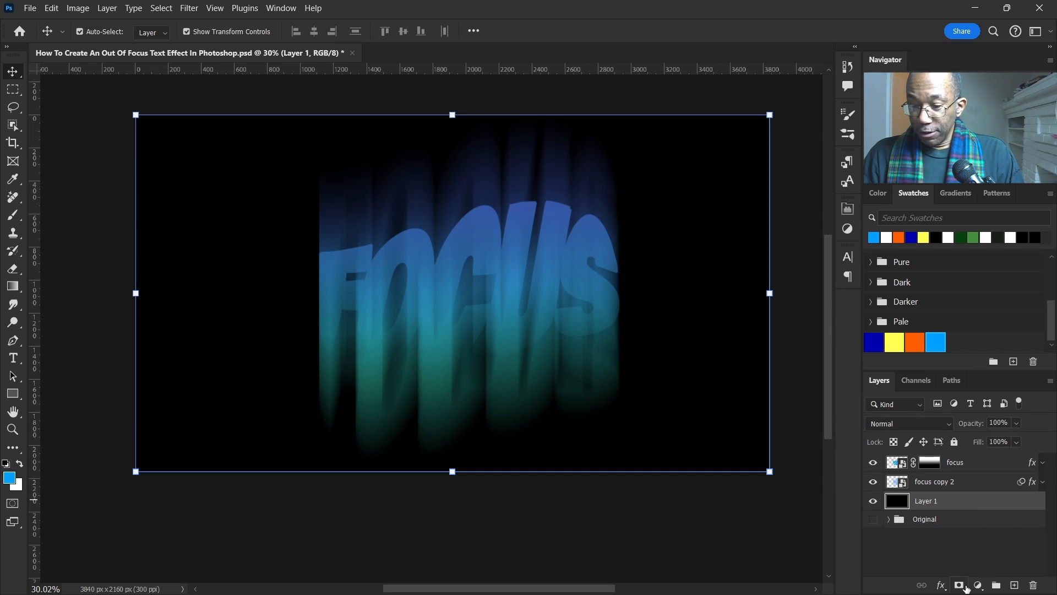
pyautogui.click(978, 586)
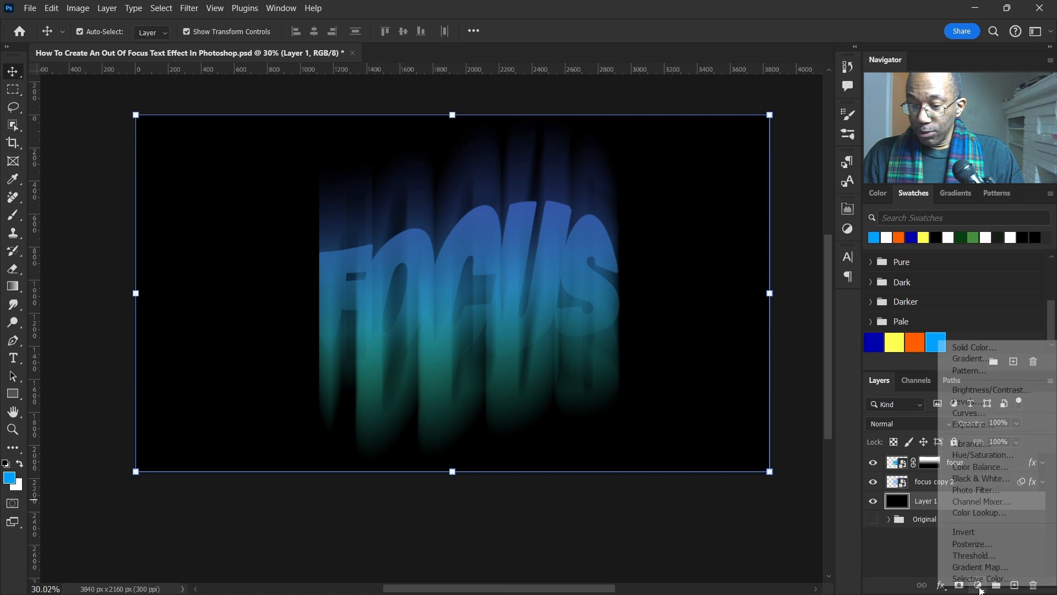
pyautogui.click(979, 353)
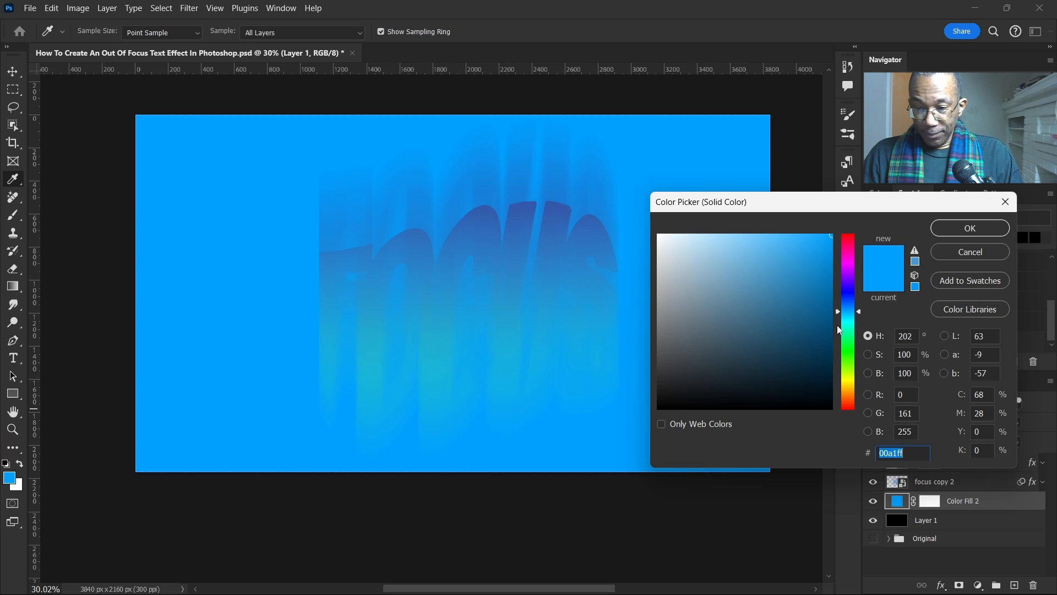
pyautogui.moveTo(745, 344)
pyautogui.mouseDown()
pyautogui.moveTo(732, 370)
pyautogui.moveTo(754, 361)
pyautogui.moveTo(781, 379)
pyautogui.mouseUp()
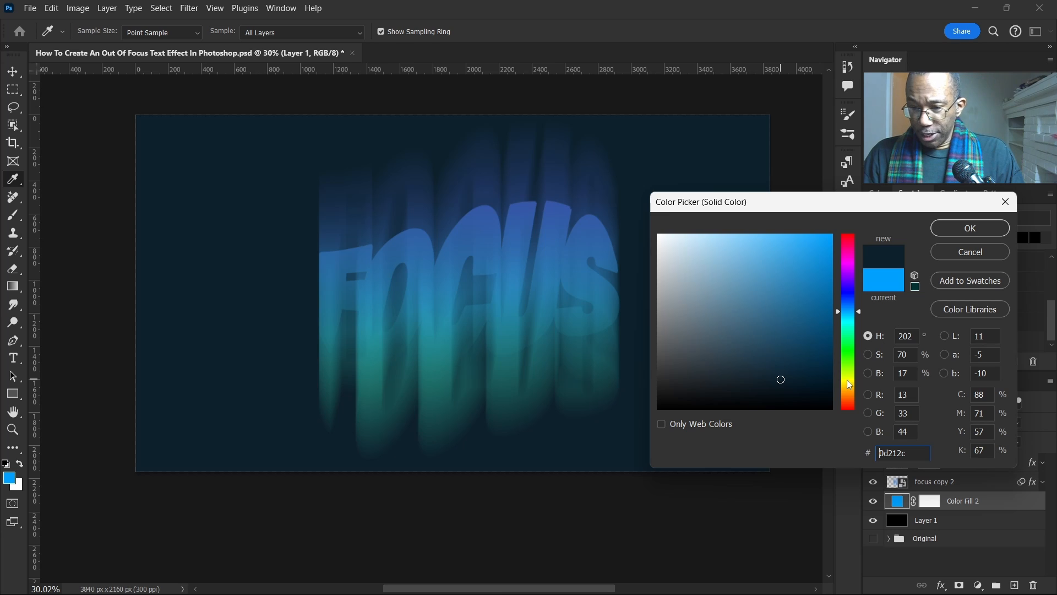
pyautogui.click(974, 228)
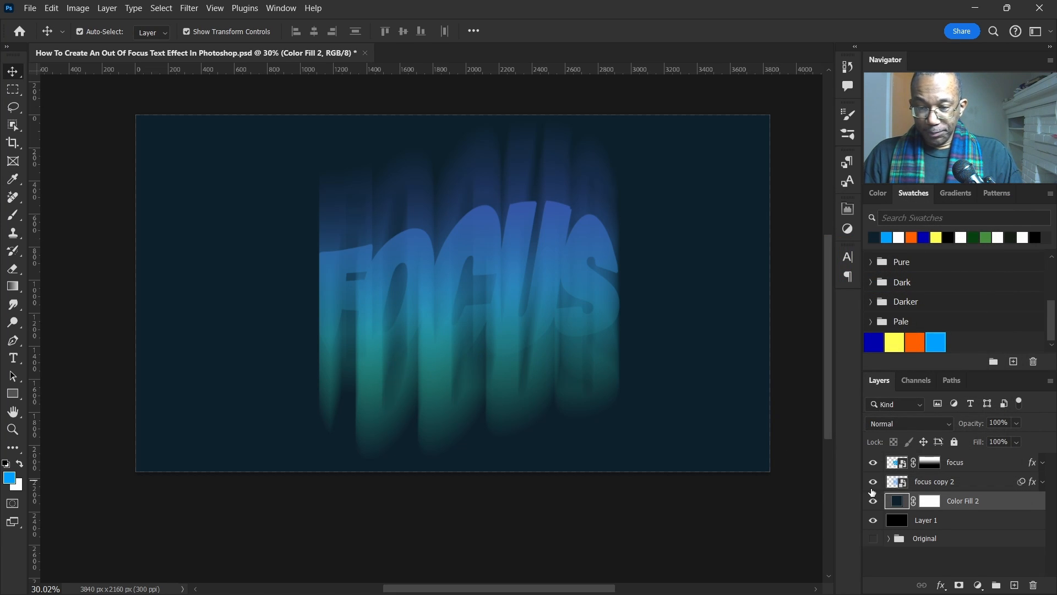